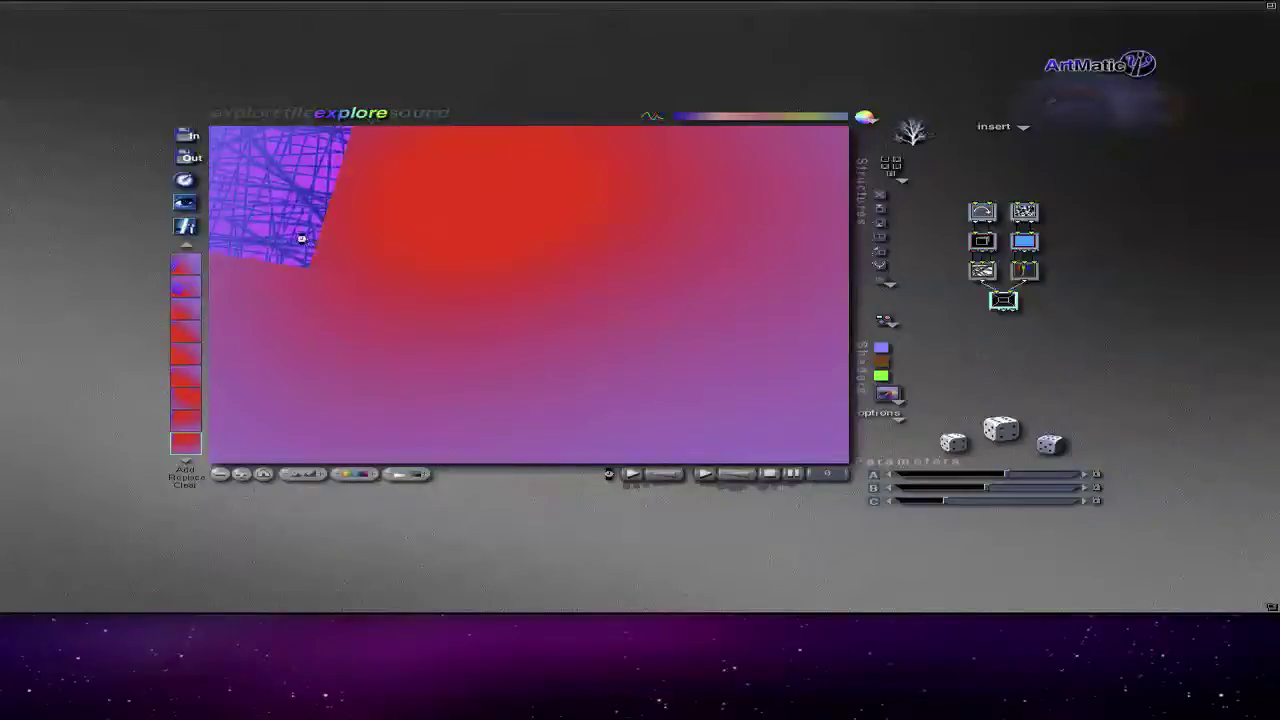
Step: Pan the blue crosshatched square from the top-left corner to near the image centre
left_click_drag(310, 250, 605, 347)
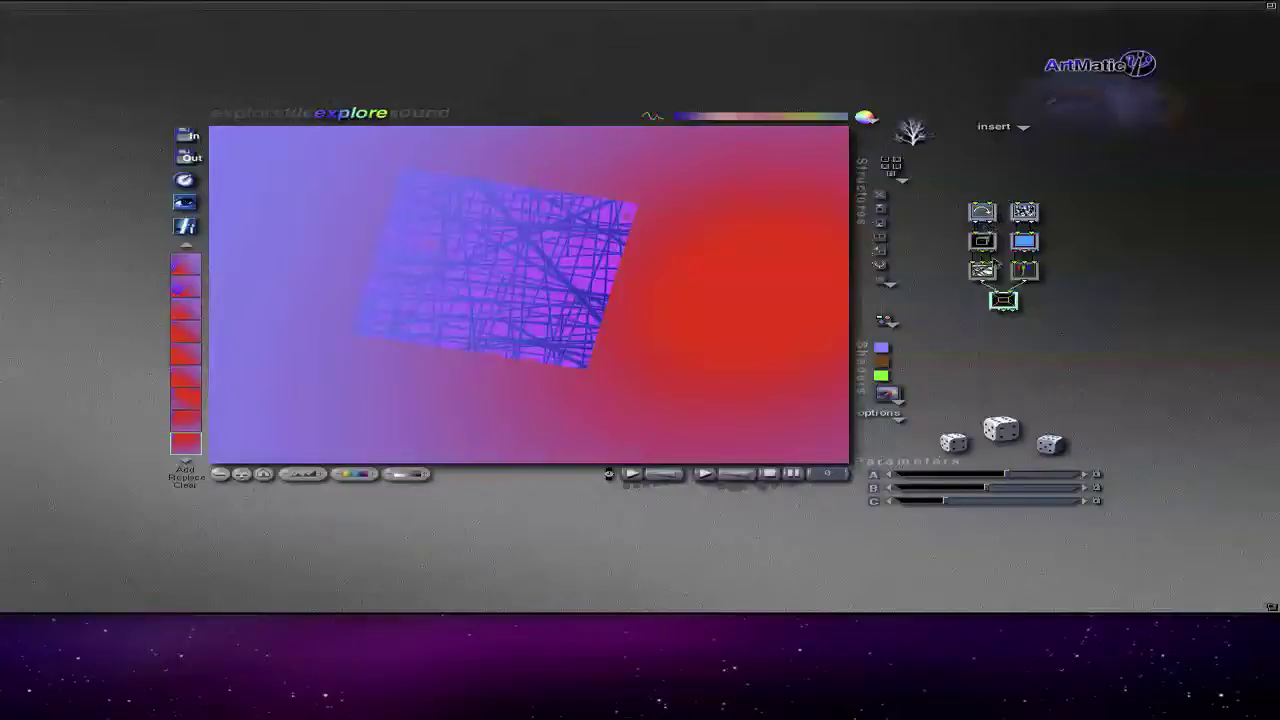
Step: Load the 23 Simple 4D structure and set its X node to Add normalized
left_click(902, 180)
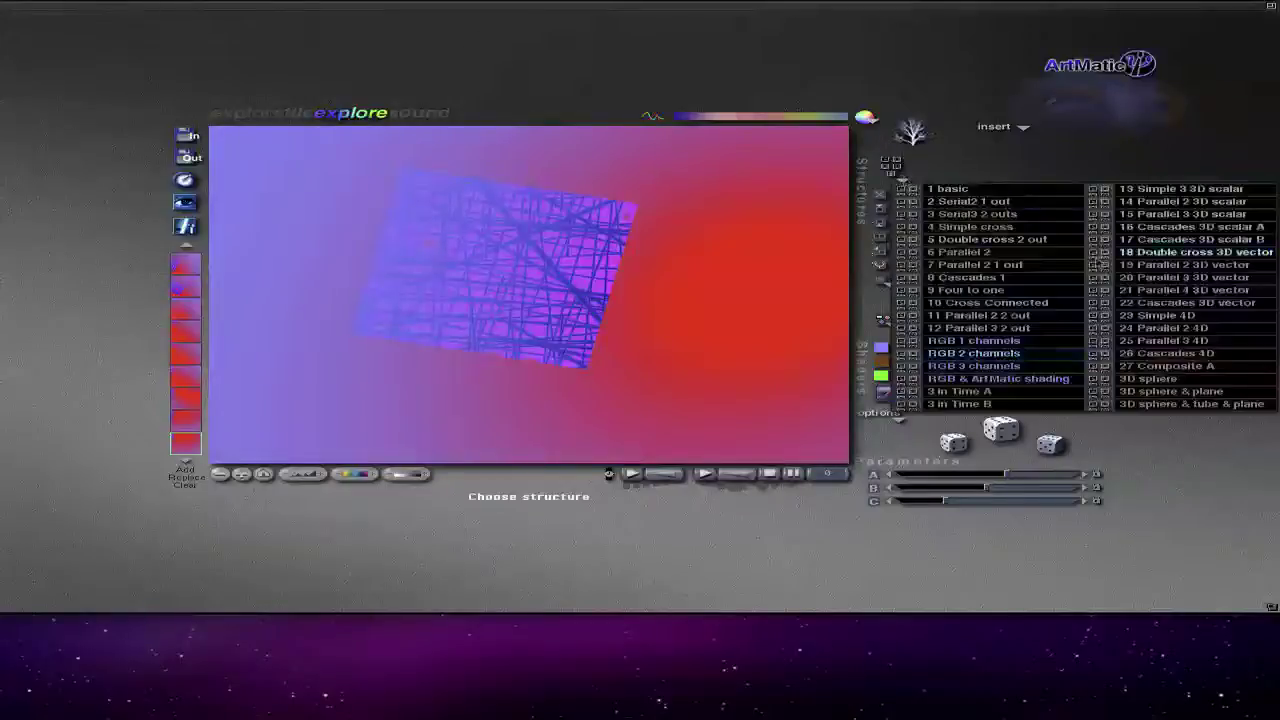
left_click(1135, 316)
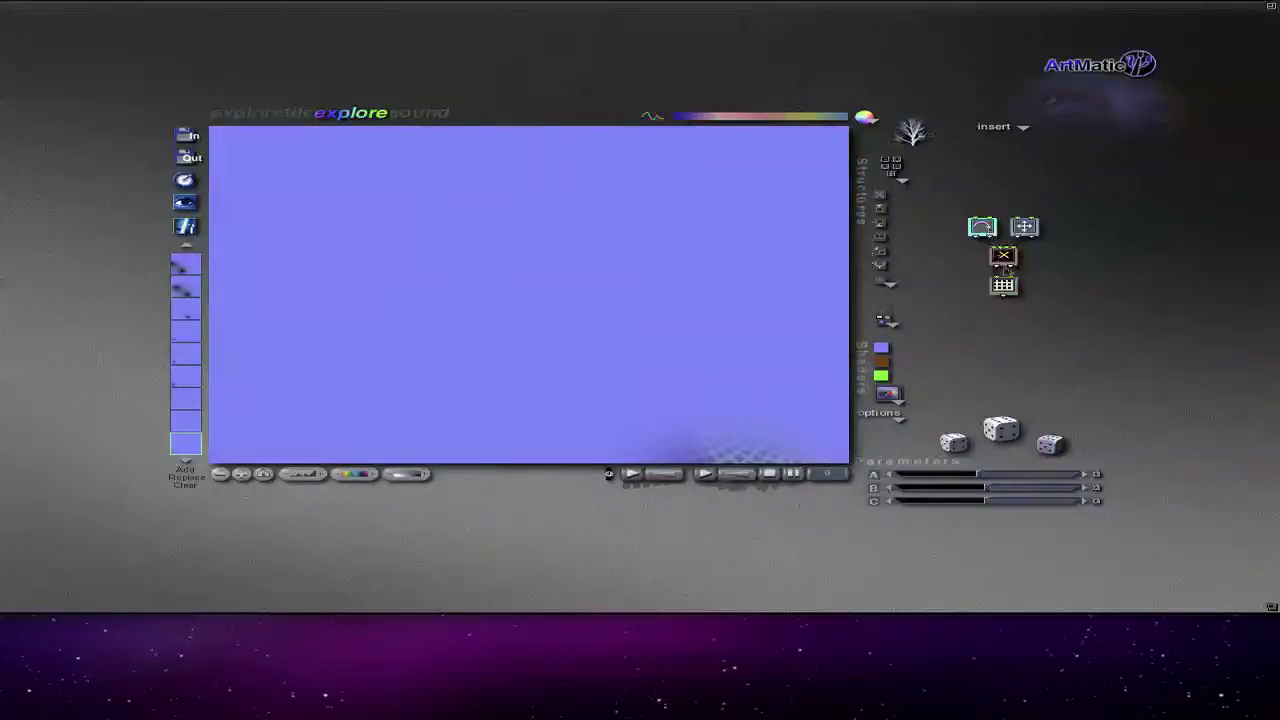
left_click(1004, 258)
left_click(1004, 257)
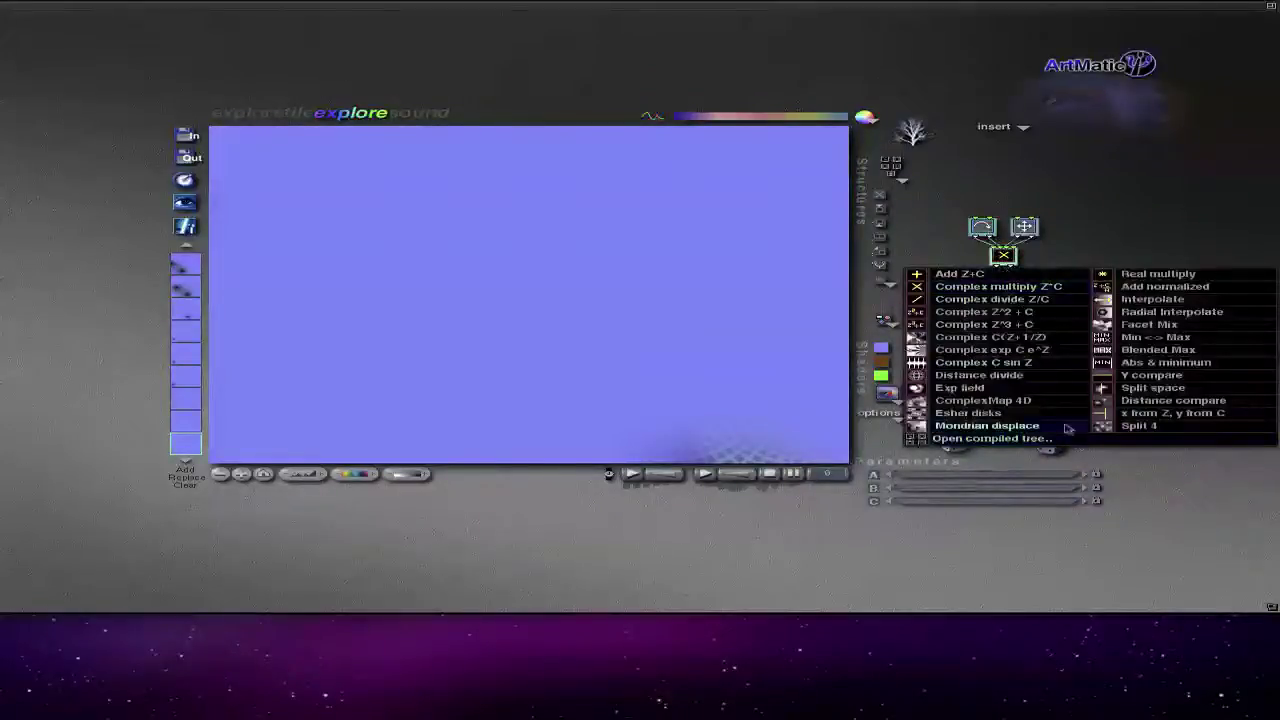
left_click(998, 388)
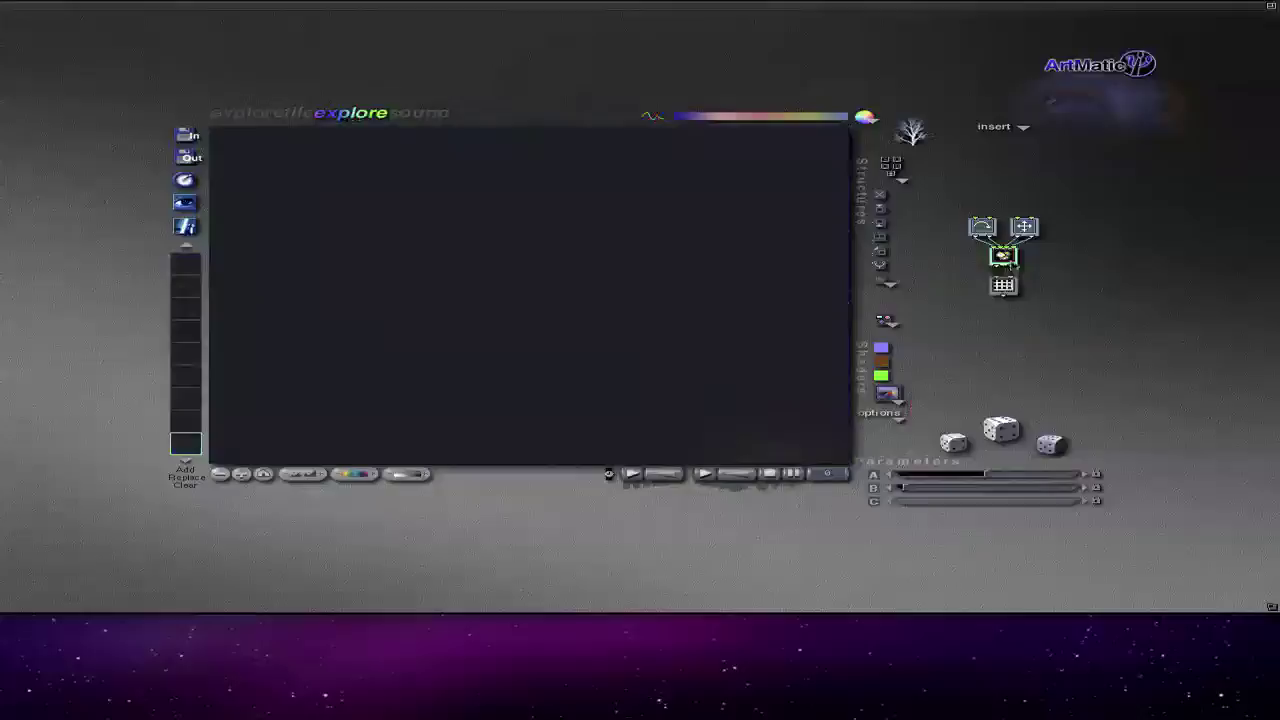
left_click(1006, 258)
left_click(1150, 287)
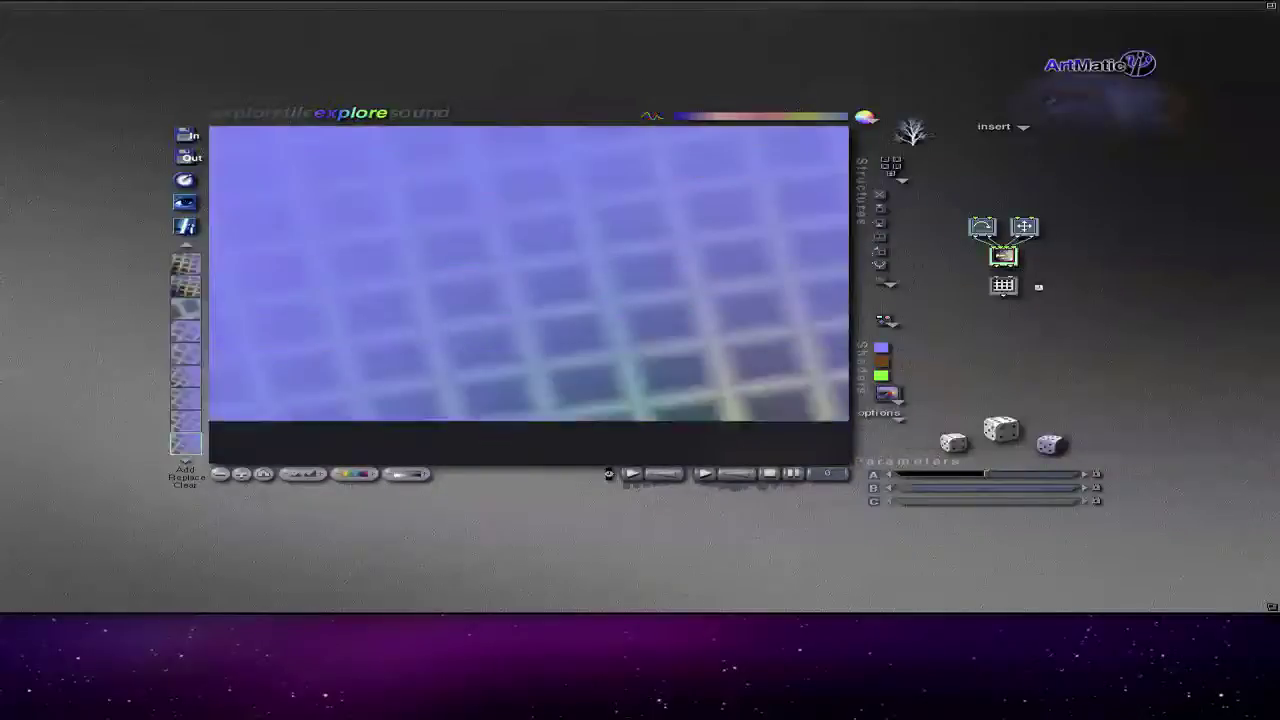
Step: Set the bottom node to Max(x,x*A+y) and pan and zoom onto the cross
left_click(1004, 286)
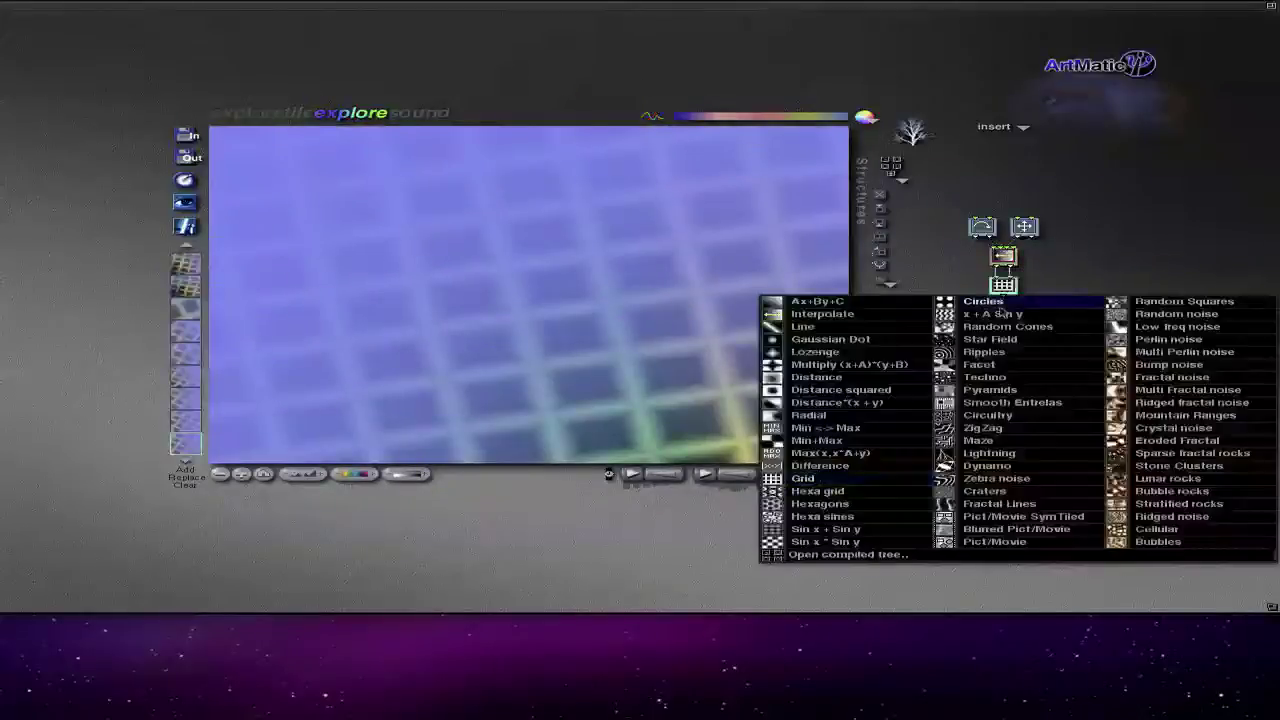
left_click(1000, 455)
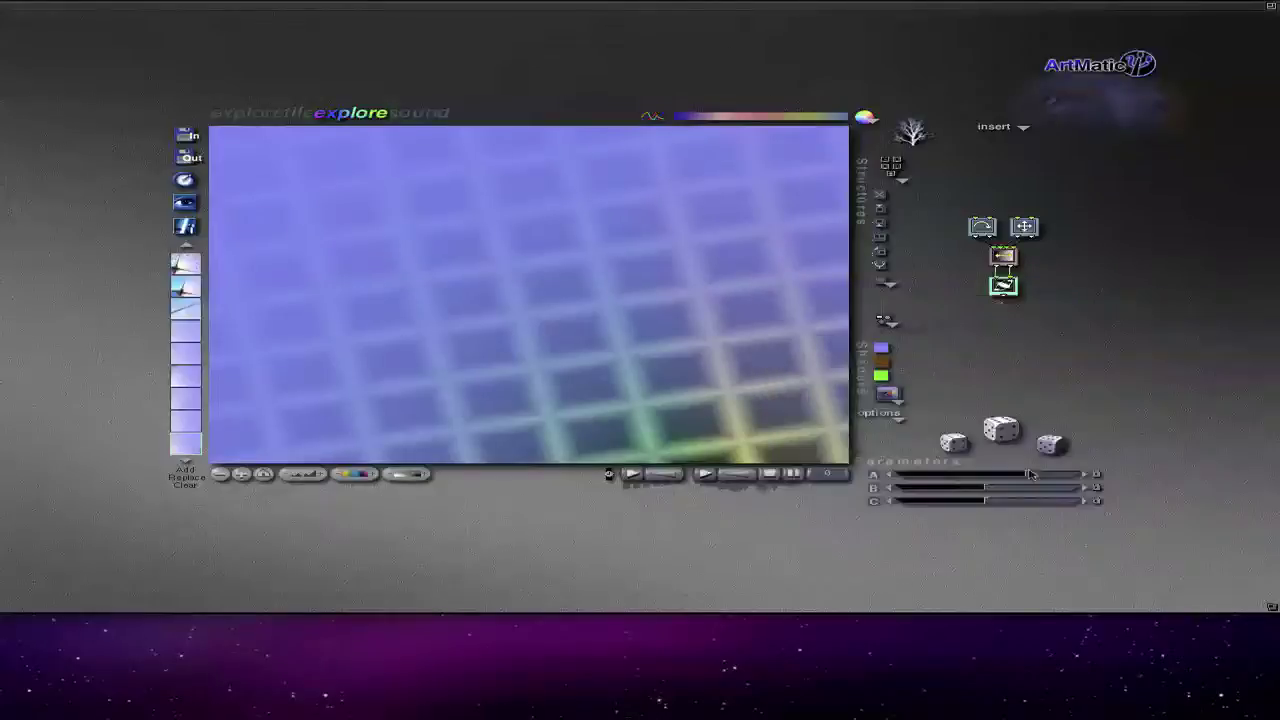
mouse_move(709, 380)
left_mouse_down()
mouse_move(591, 257)
mouse_move(505, 130)
left_mouse_up()
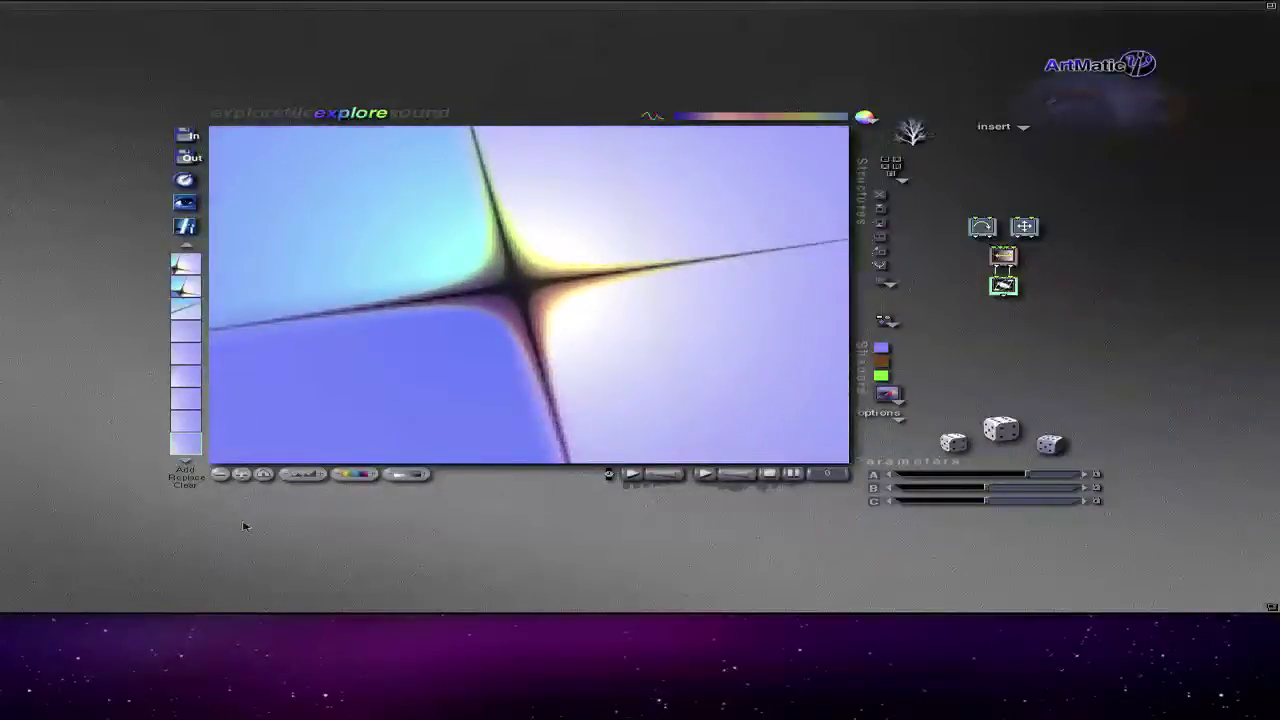
left_click(221, 474)
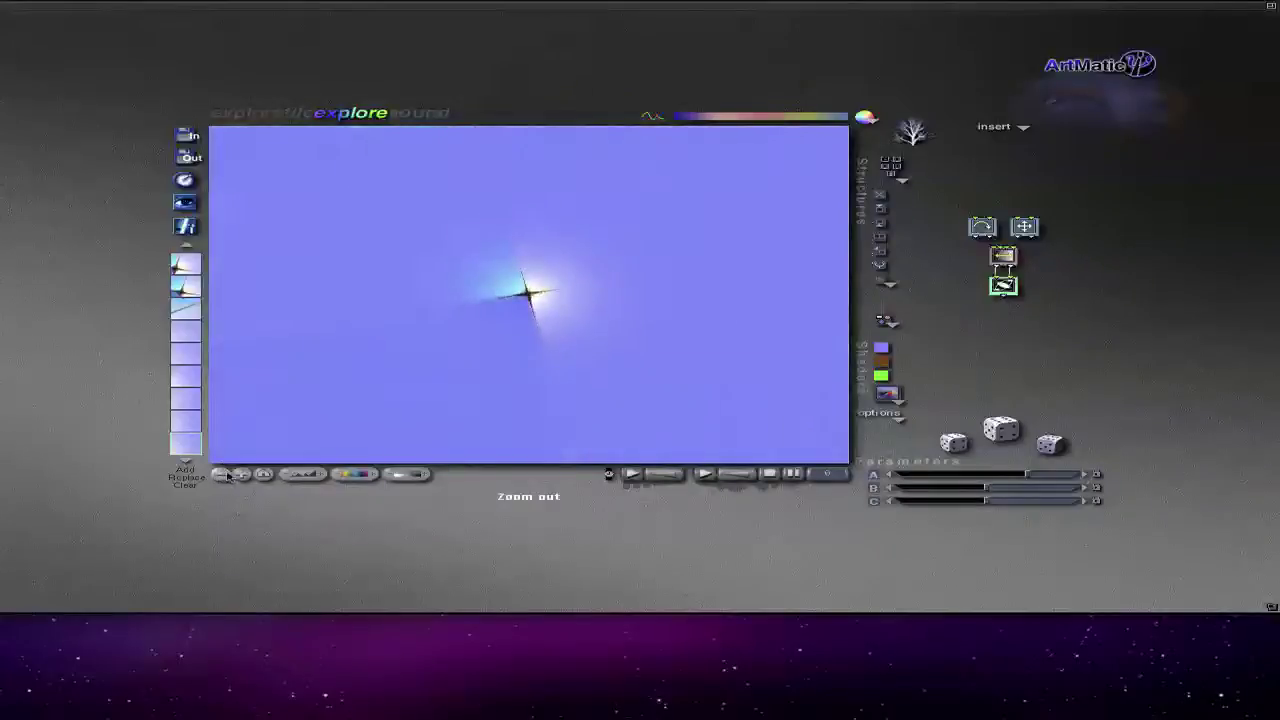
left_click(242, 474)
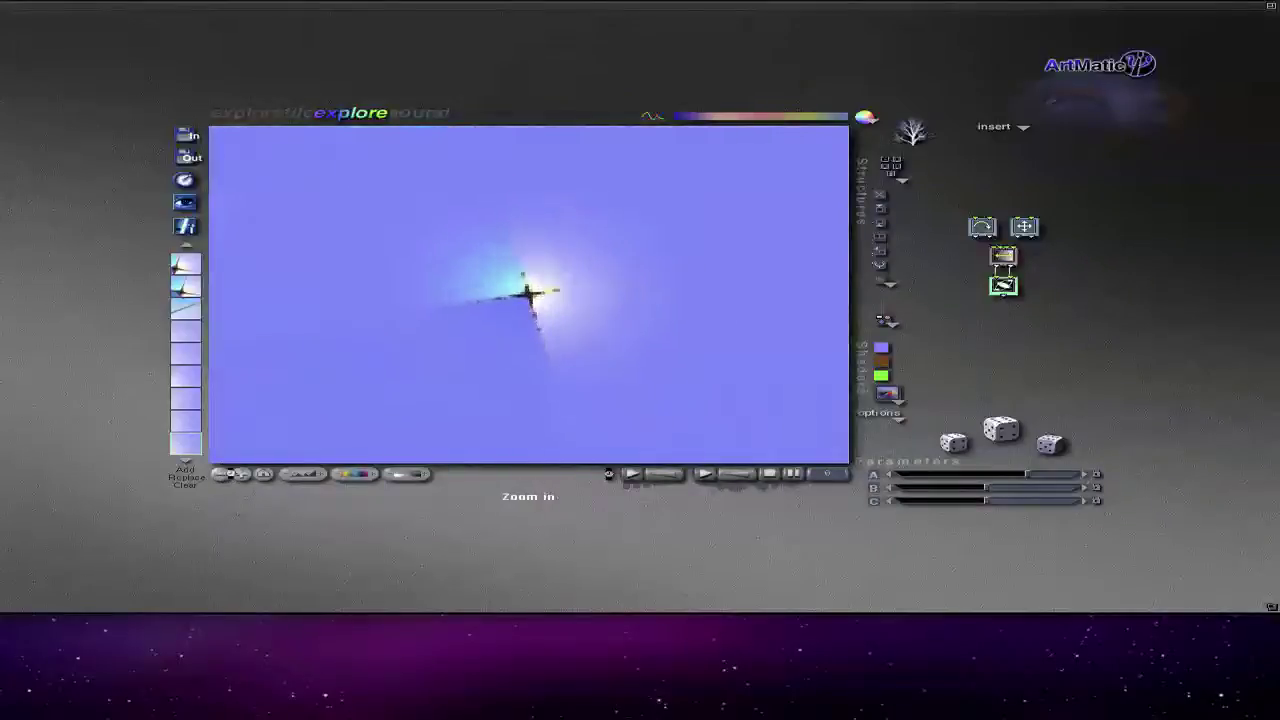
Step: Change the bottom node's component to Ripples for tiled ring motifs
left_click(1021, 294)
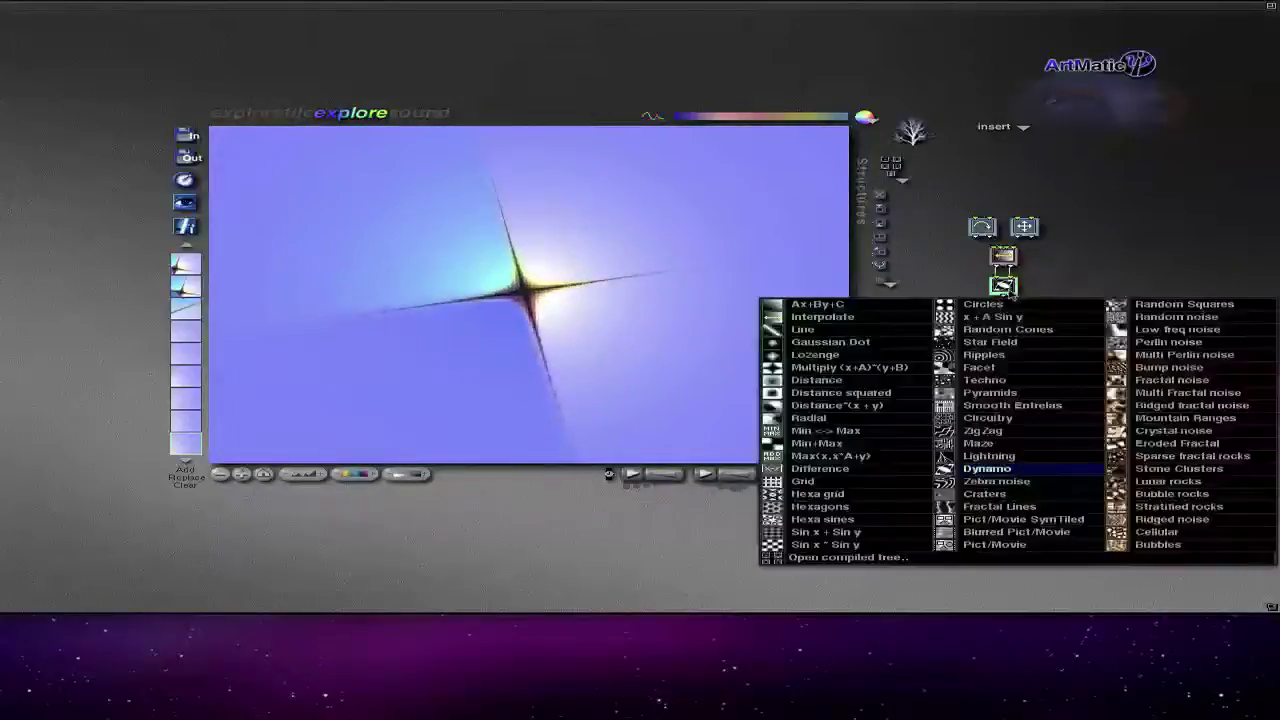
left_click(1035, 355)
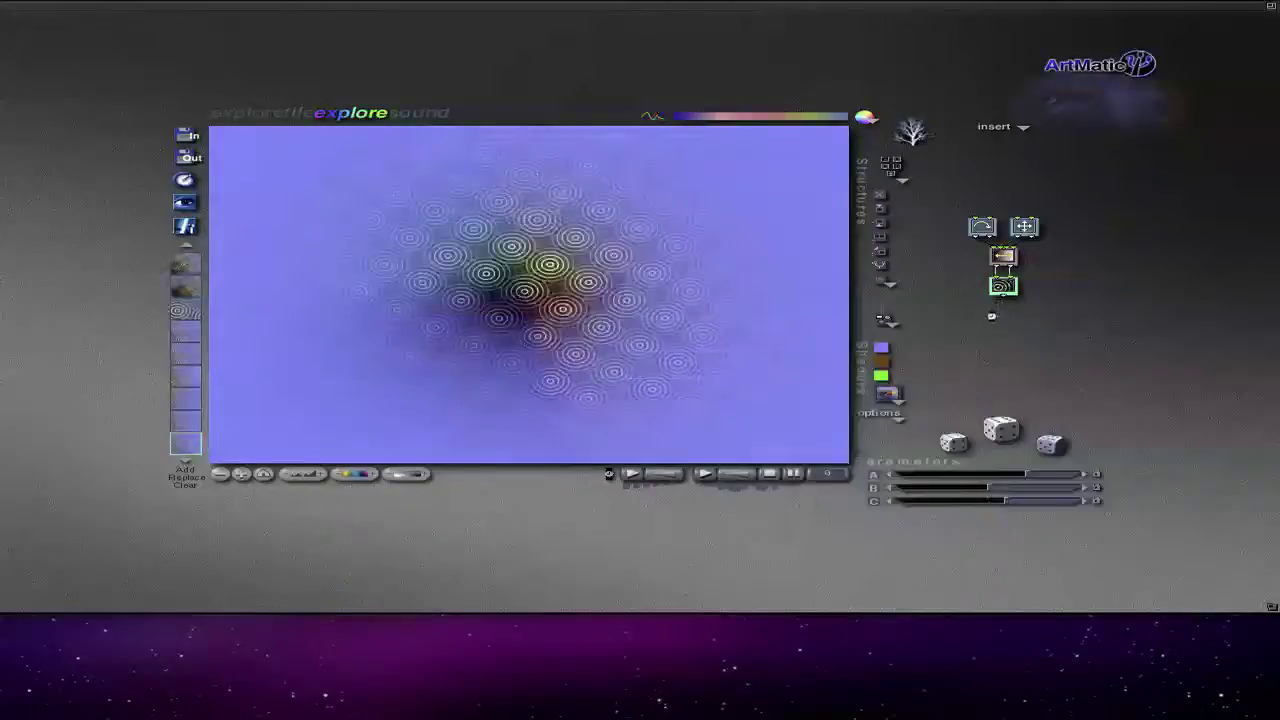
left_click(1018, 290)
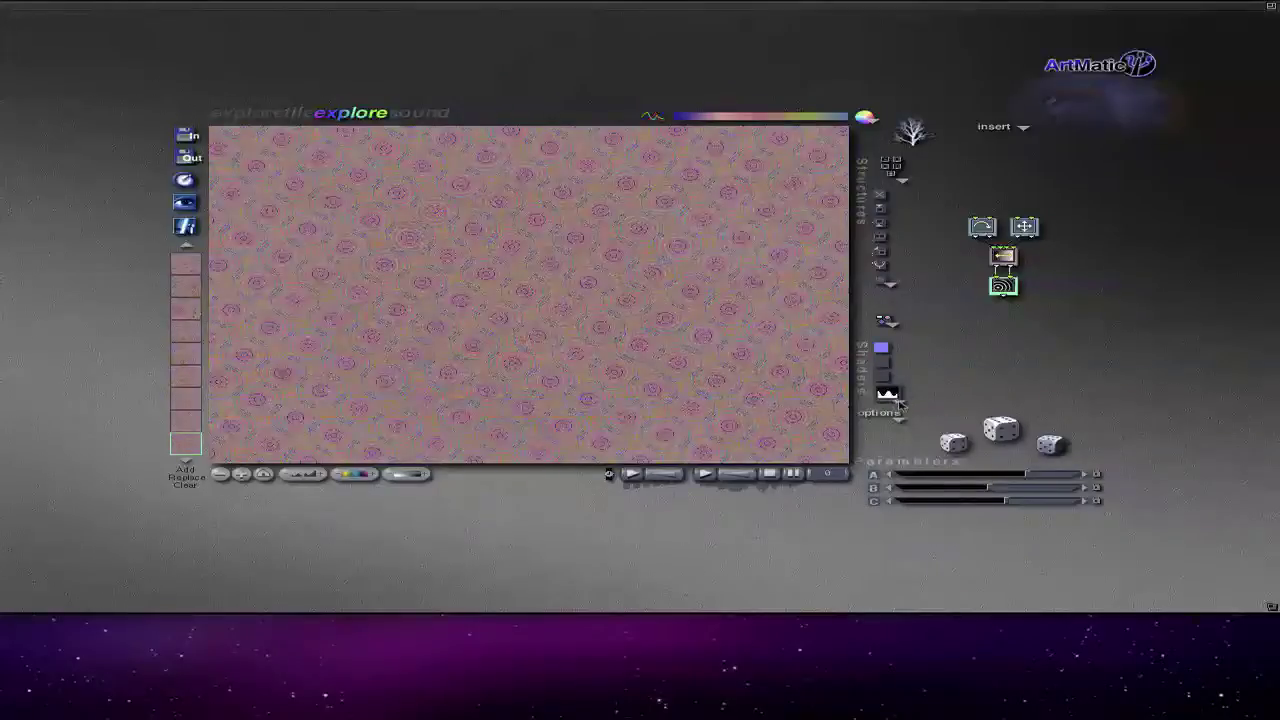
Step: Apply the second colour shader and randomize the parameters
left_click(889, 399)
left_click(962, 425)
left_click(955, 445)
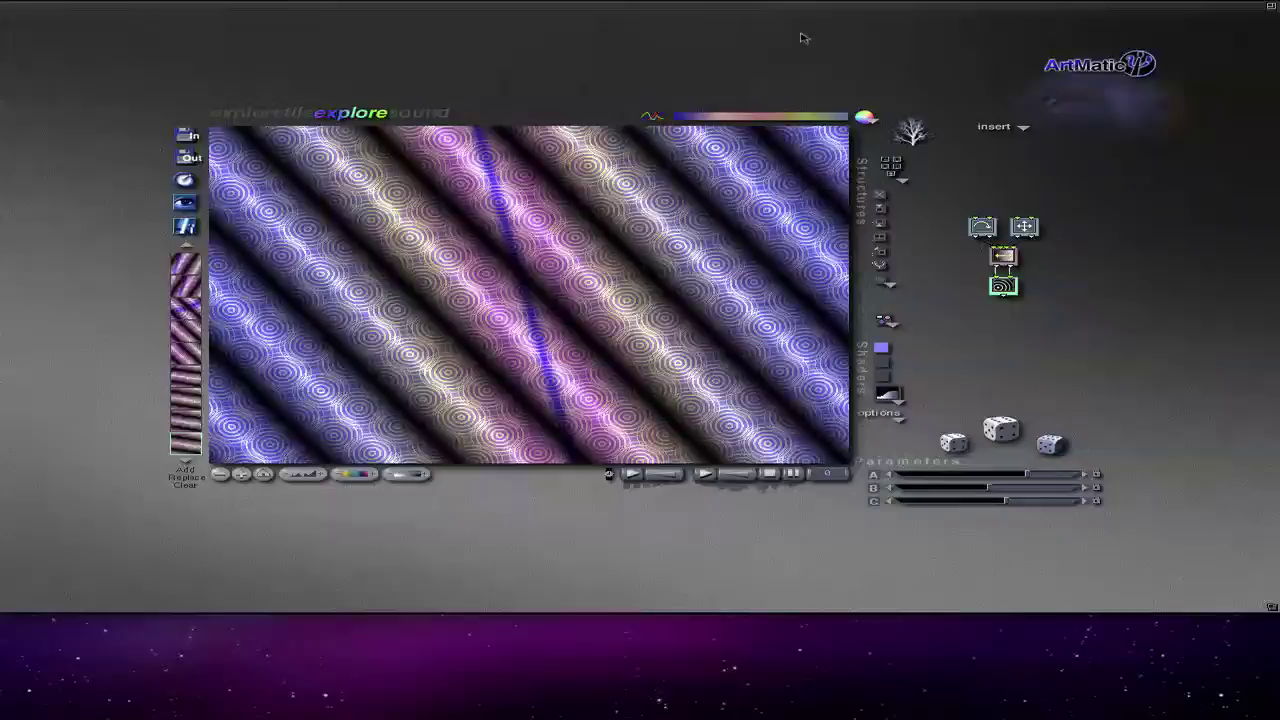
Step: Apply a green-yellow gradient preset, then switch to a blue and green gradation
left_click(872, 118)
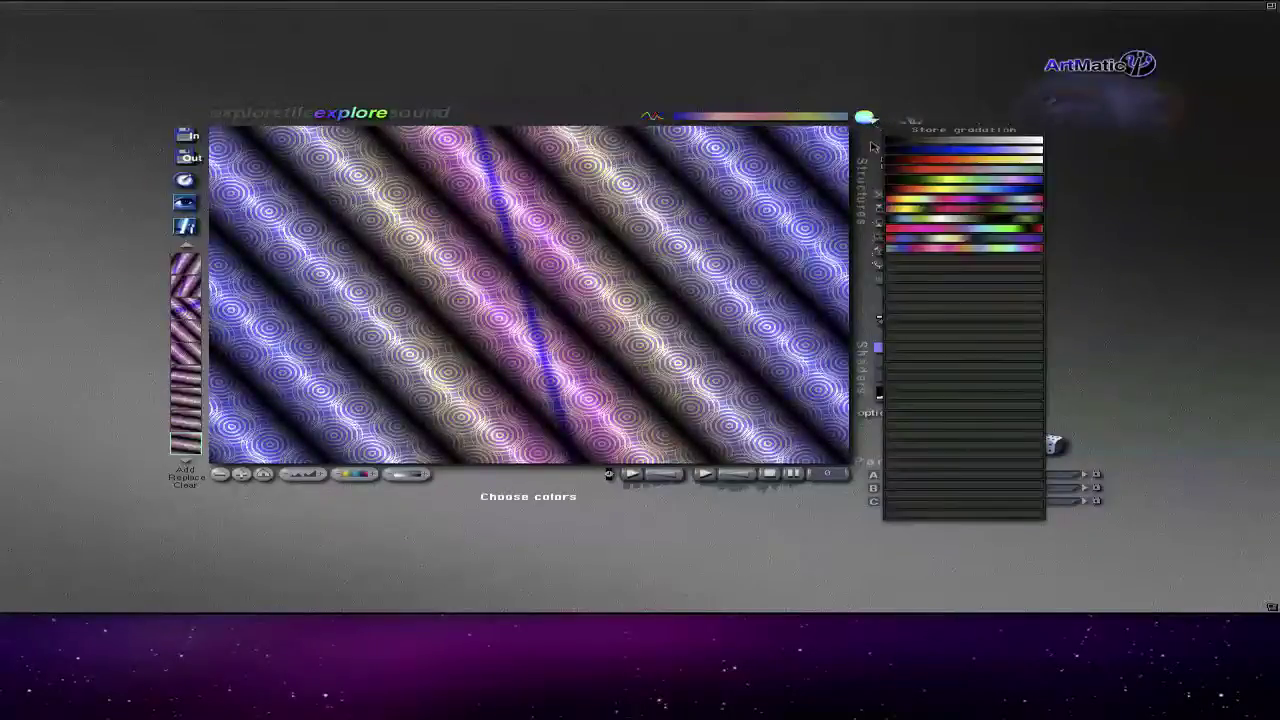
left_click(936, 175)
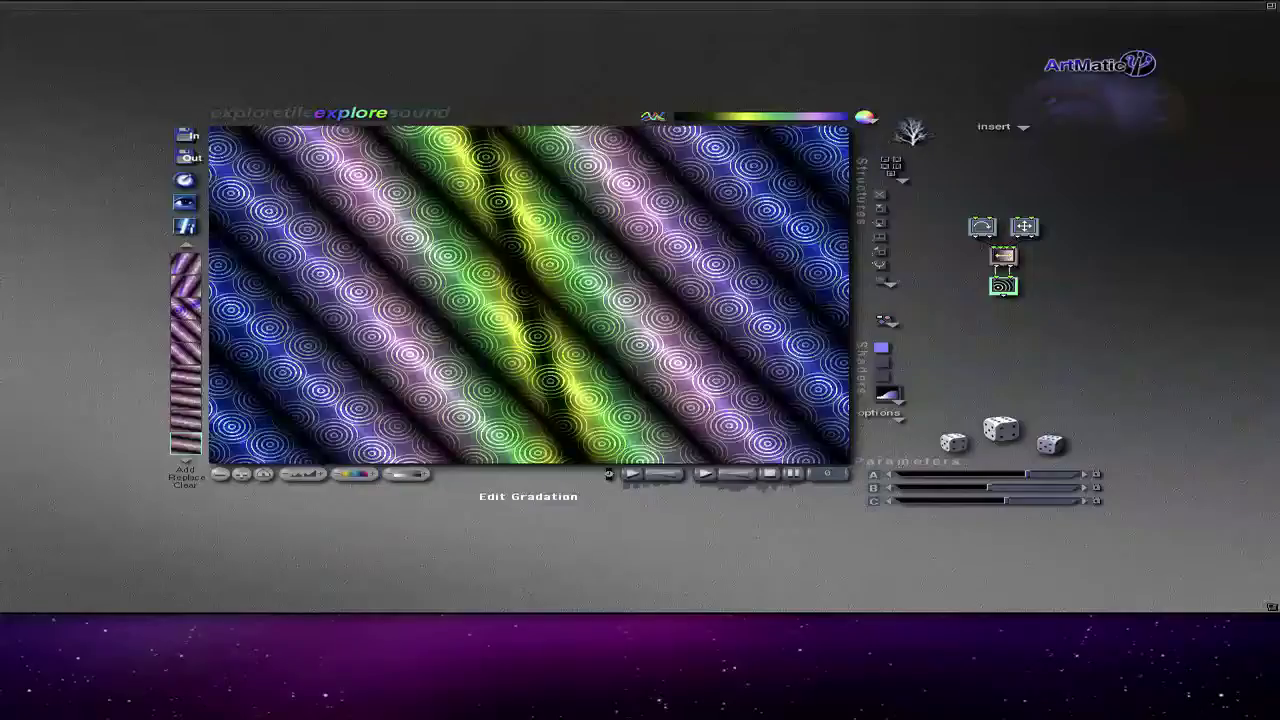
left_click(700, 117)
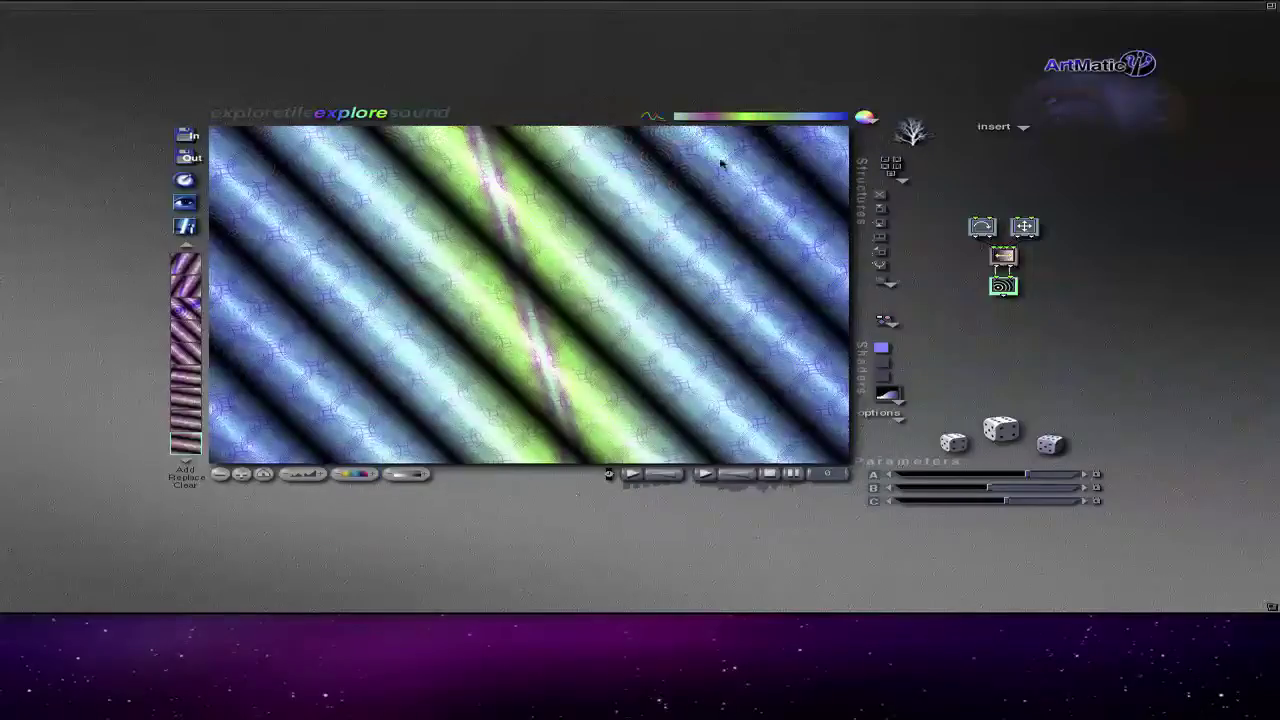
Step: Select the top-left node and review the structure insertions list without adding anything
left_click(982, 227)
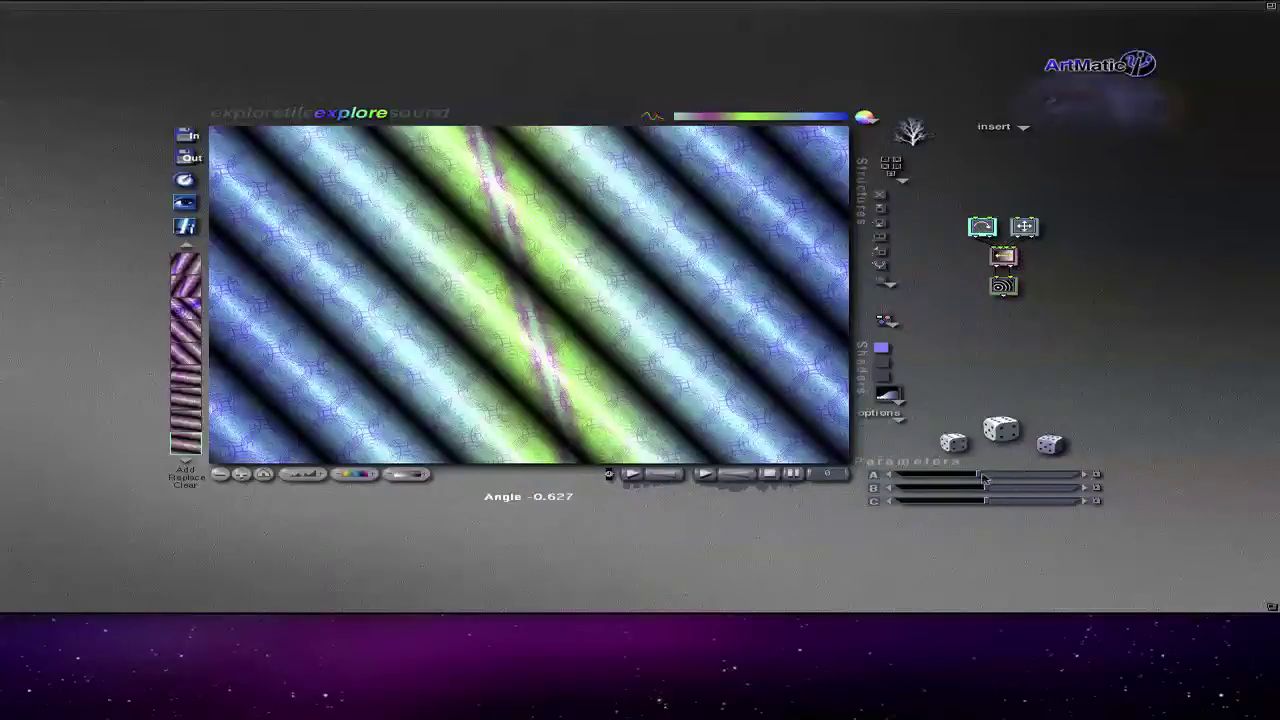
left_click(996, 126)
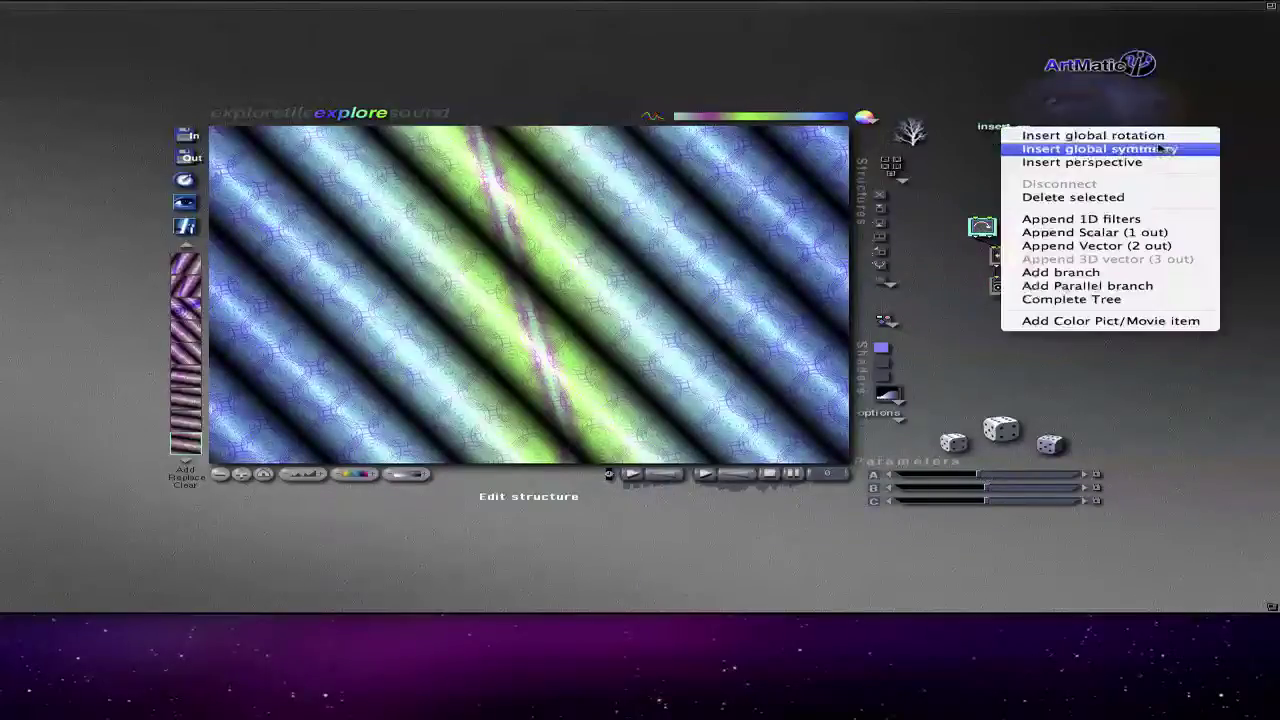
left_click(1222, 367)
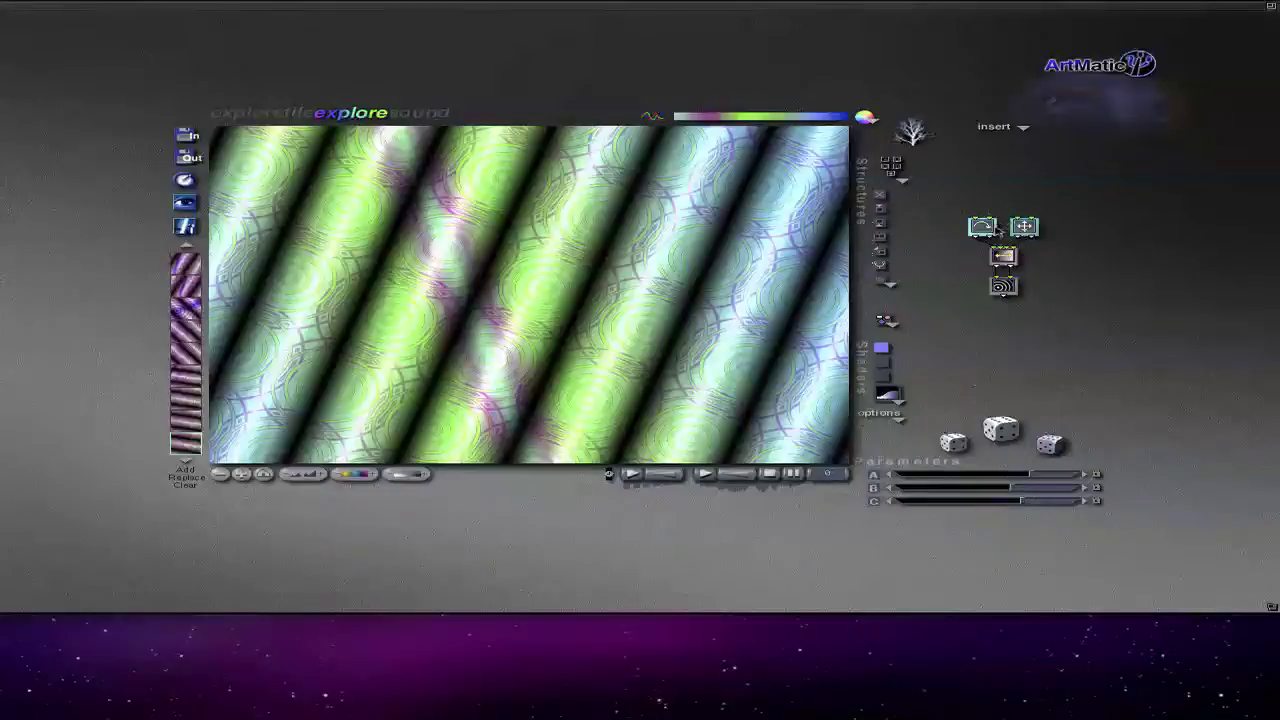
Step: Check the top nodes' functions unchanged and set the view Scale to -8.0 with slider A
left_click(990, 229)
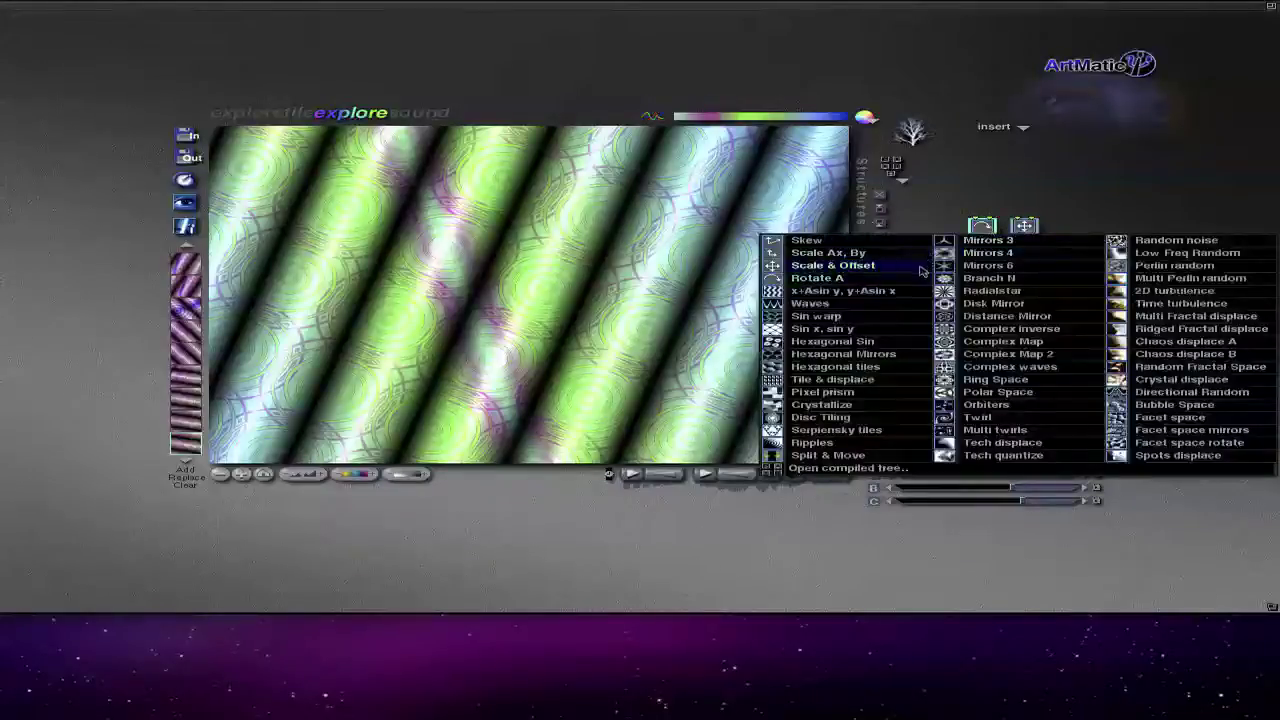
left_click(1054, 205)
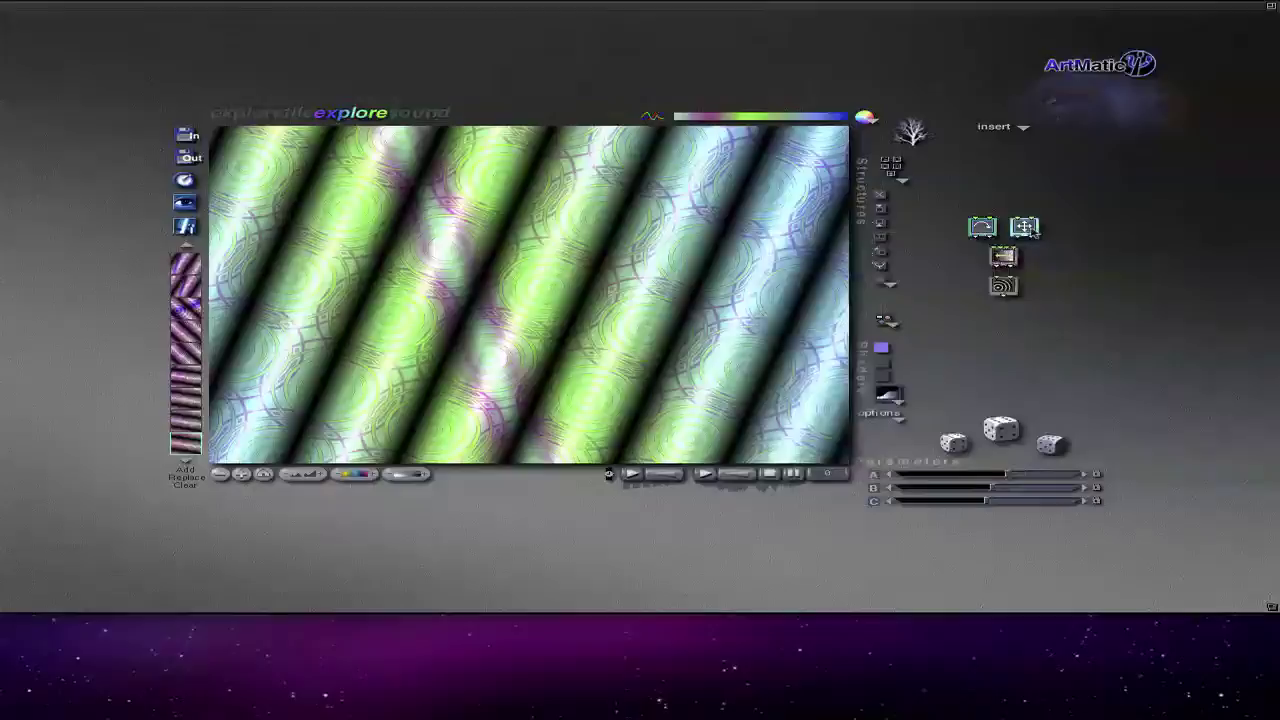
left_click(1026, 227)
left_click(1028, 228)
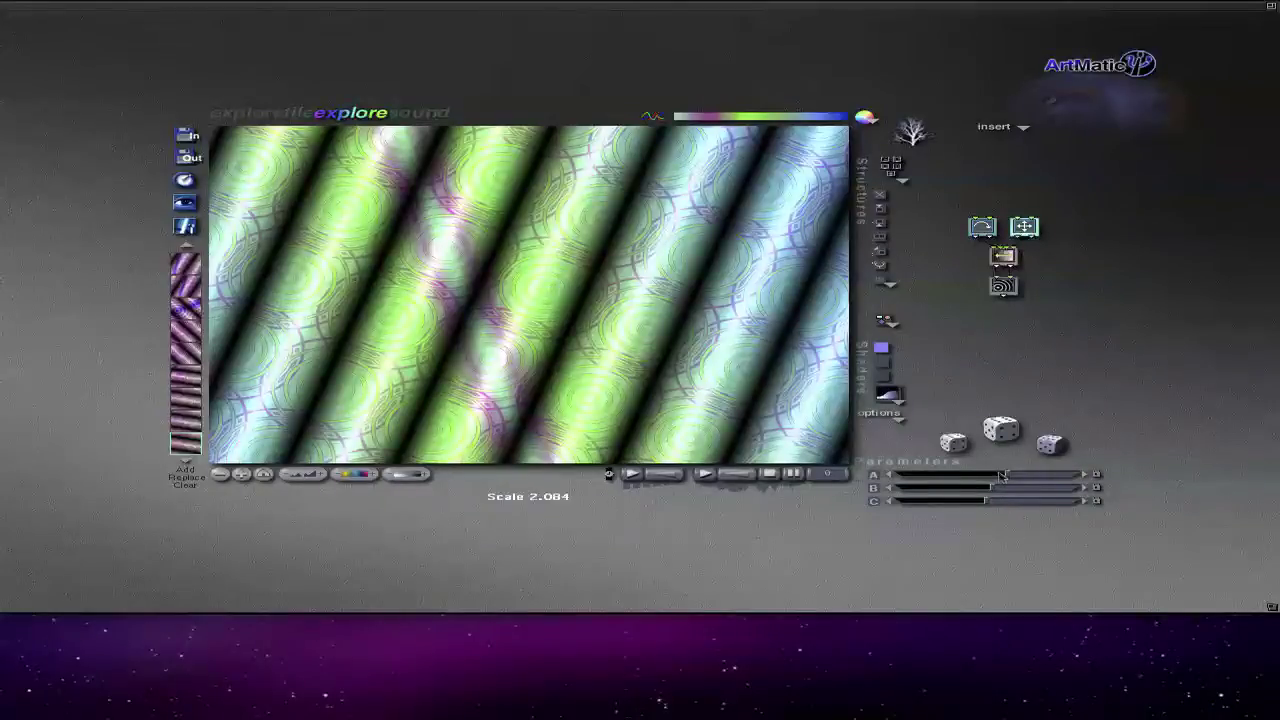
left_click_drag(1002, 476, 903, 502)
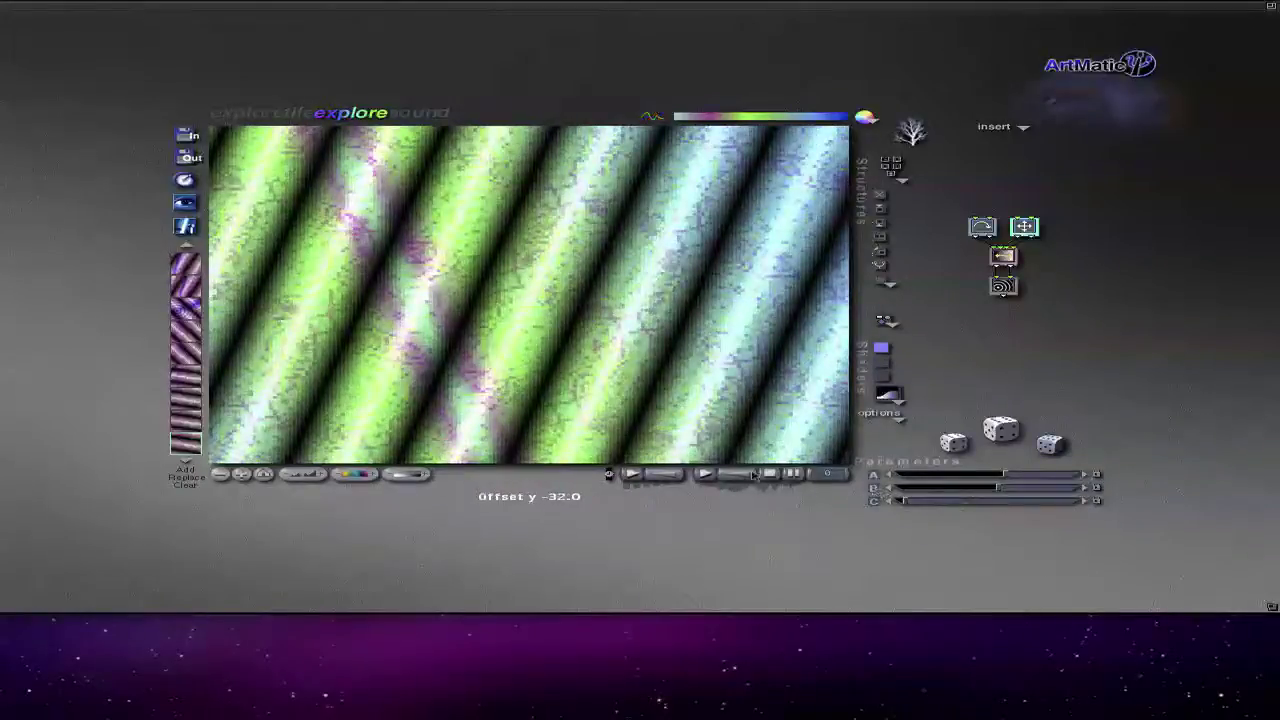
Step: Sweep slider C so Offset y goes from -32.0 to 32.0
left_click_drag(753, 475, 1178, 505)
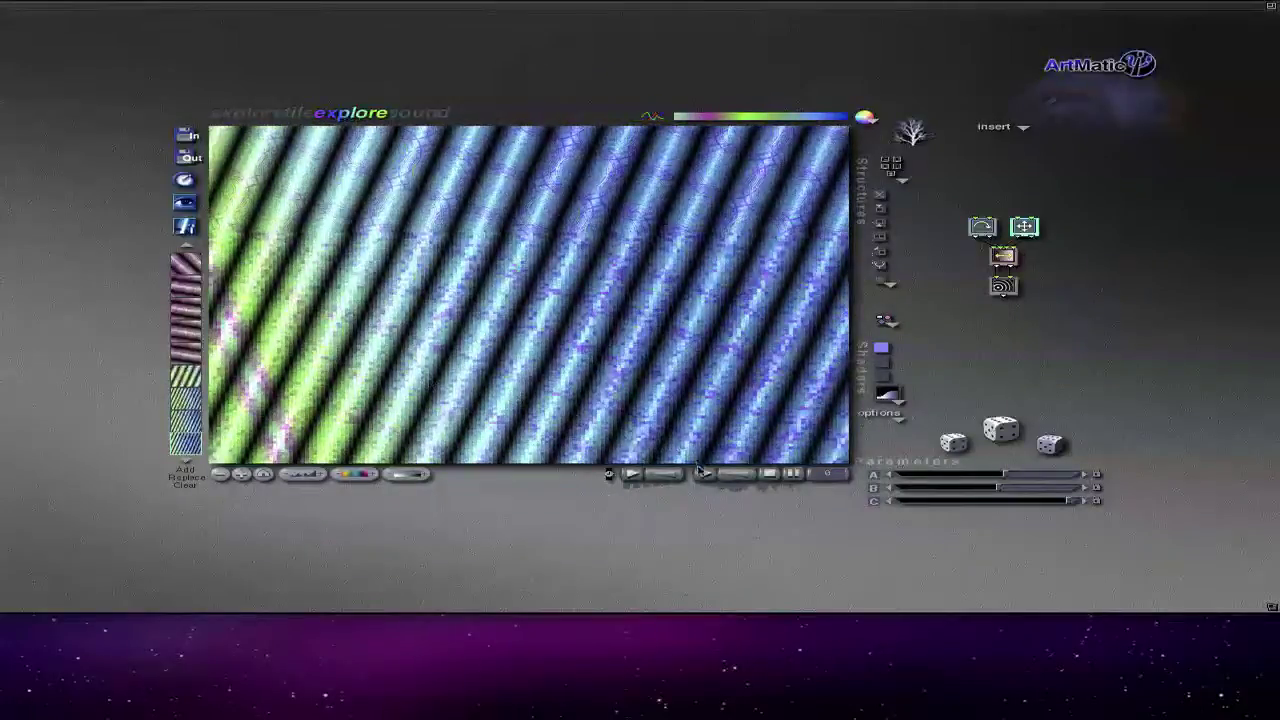
Step: Preview another point of the animation timeline
left_click(631, 473)
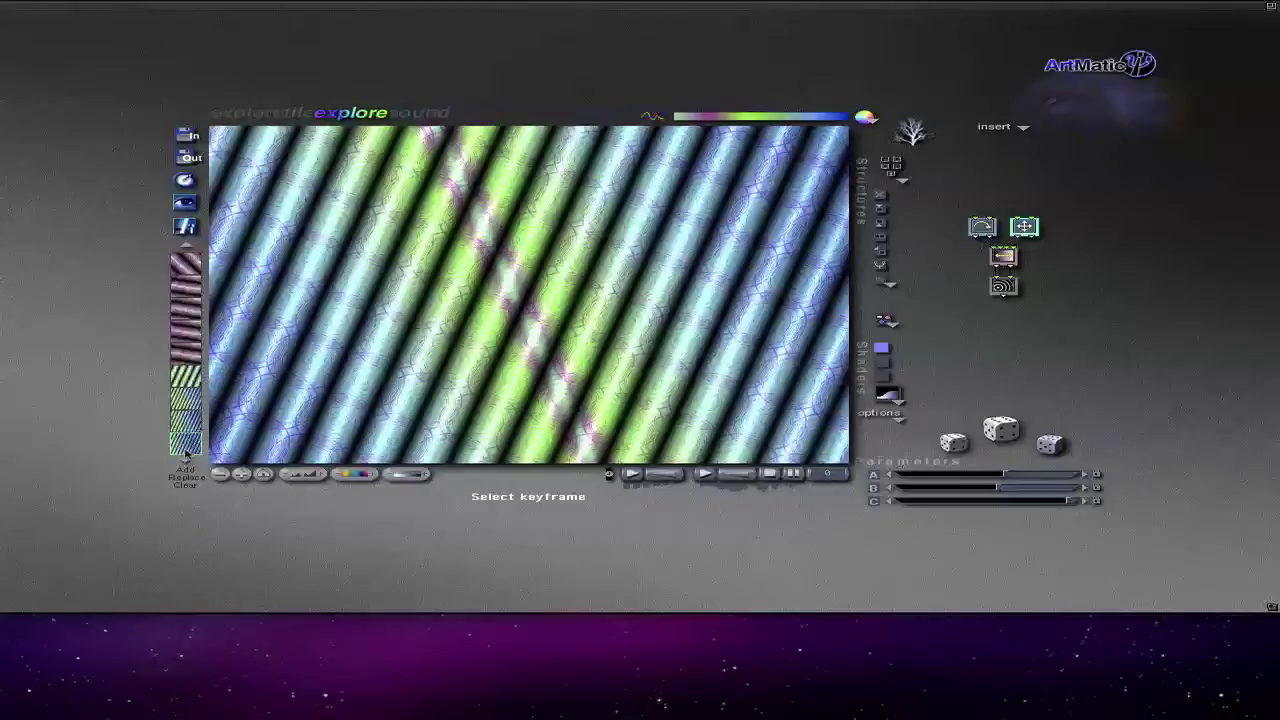
Step: Display two stored keyframes from the left strip in turn
left_click(182, 338)
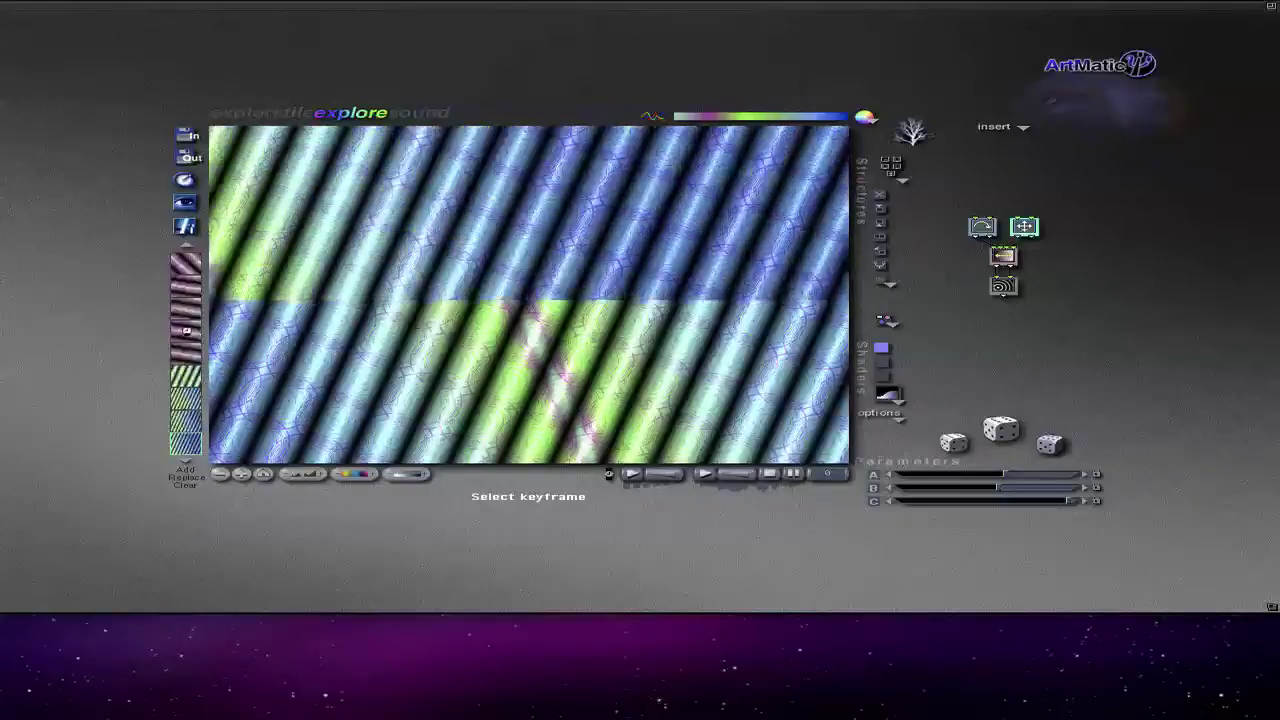
left_click(190, 445)
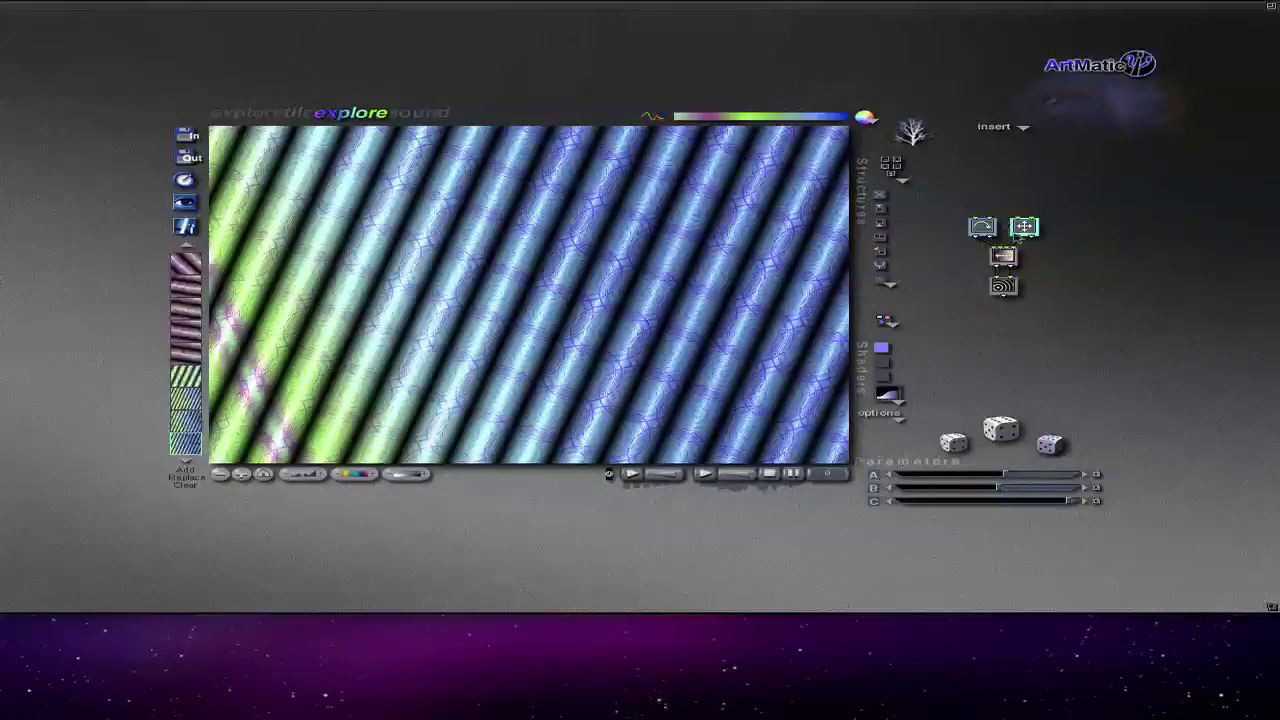